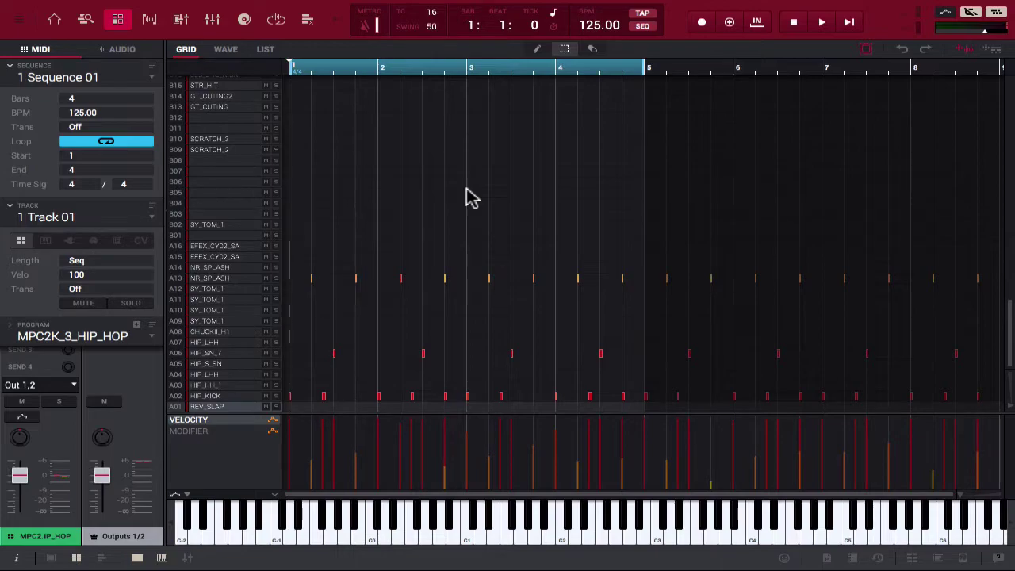
Play back the drum sequence and review the overview of all tracks
key(space)
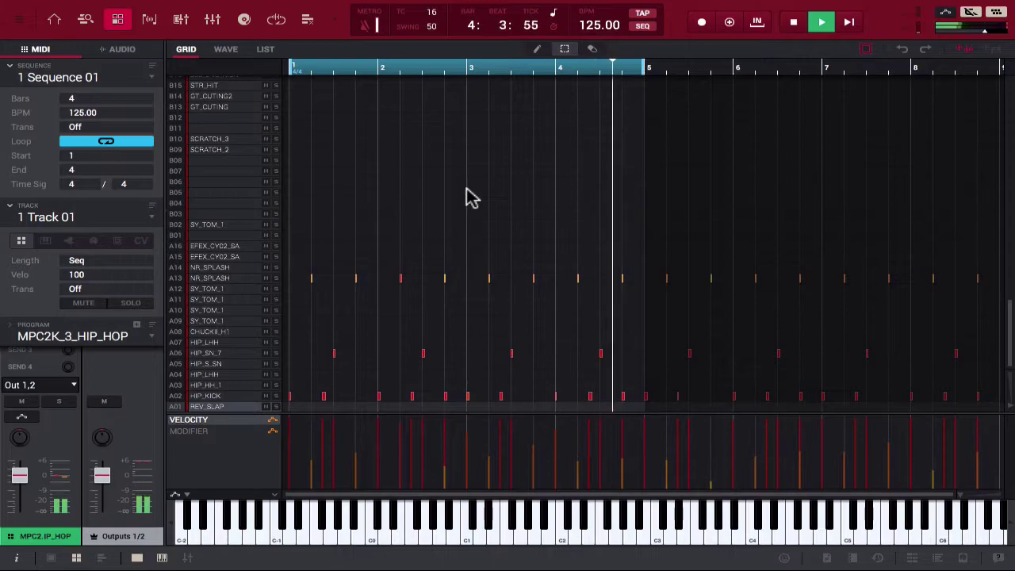
key(space)
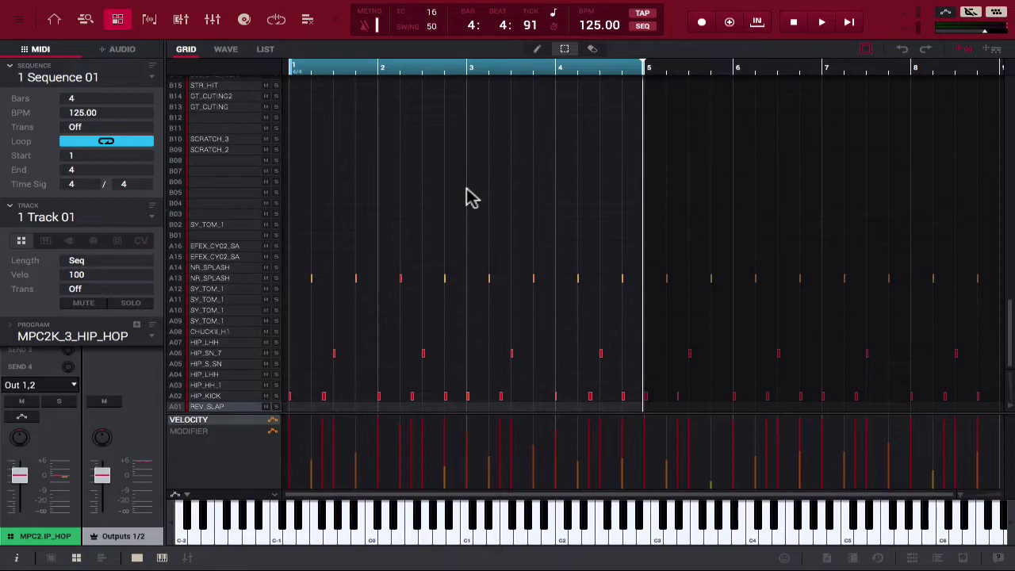
click(212, 22)
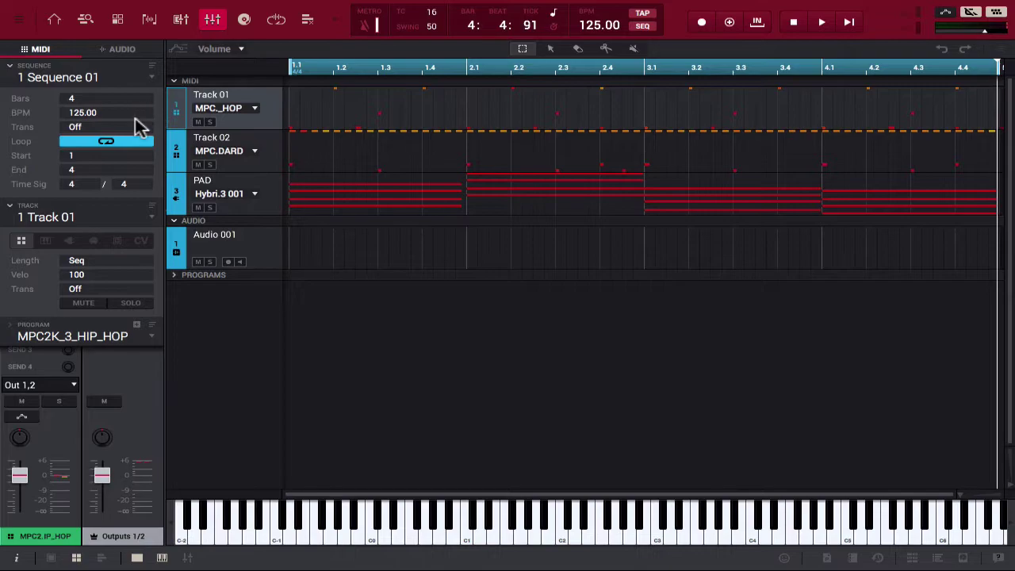
click(250, 297)
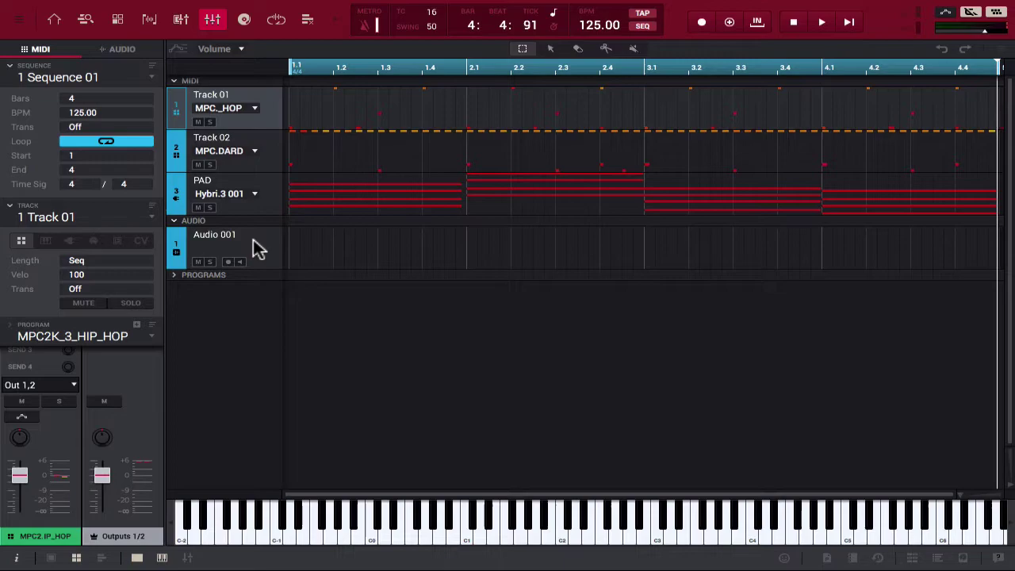
From the drum grid, bounce Track 01 via Edit > Track > Bounce to New Audio Track
click(54, 19)
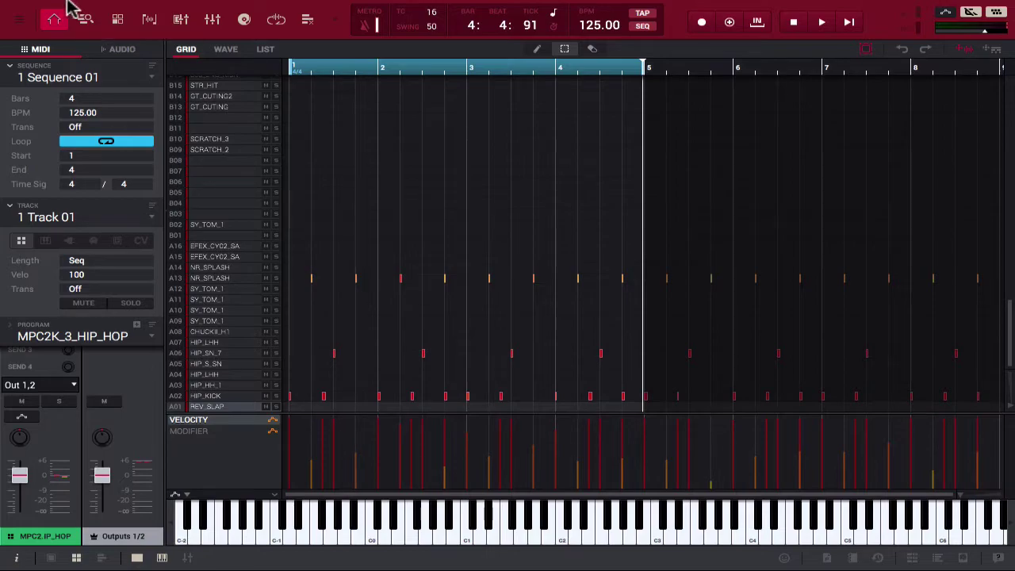
click(126, 8)
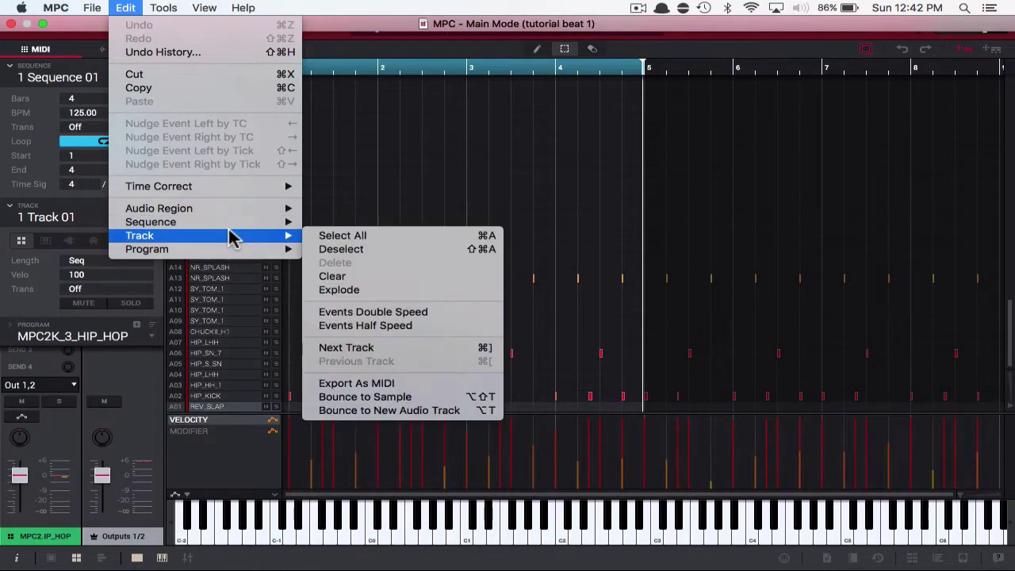
mouse_move(140, 236)
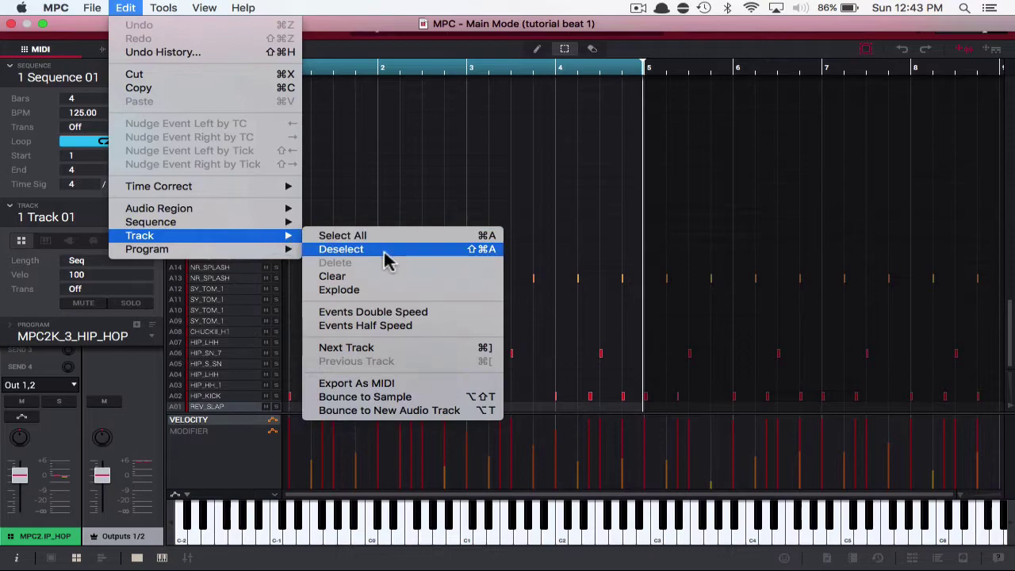
click(435, 412)
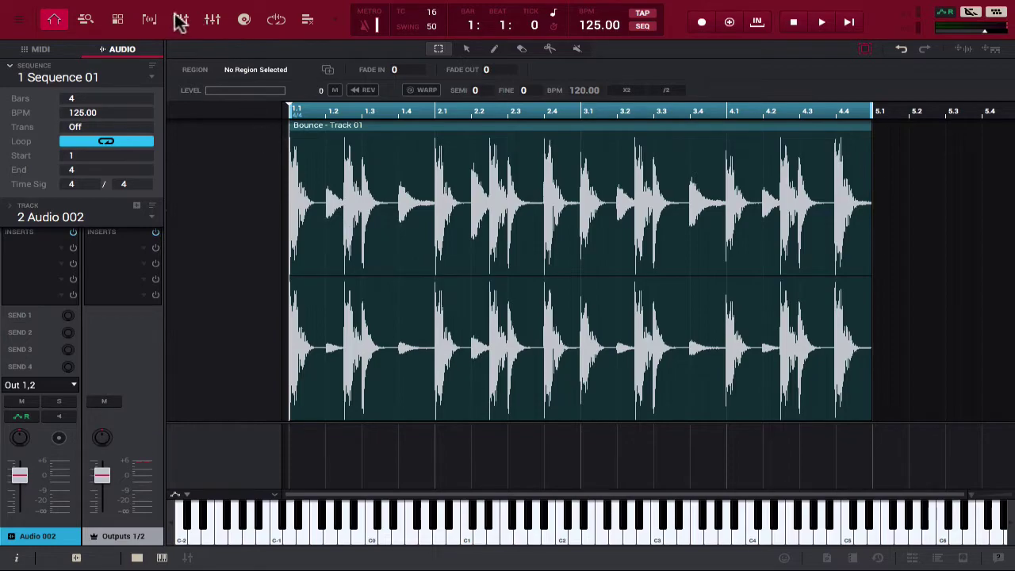
Audition the bounced Audio 002 soloed, then alongside the full sequence
click(213, 22)
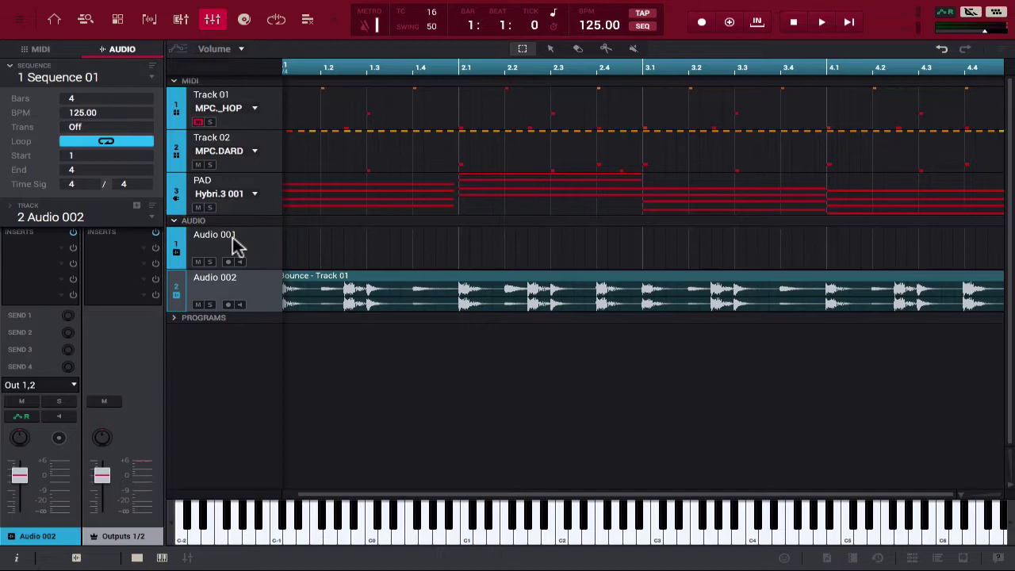
click(210, 305)
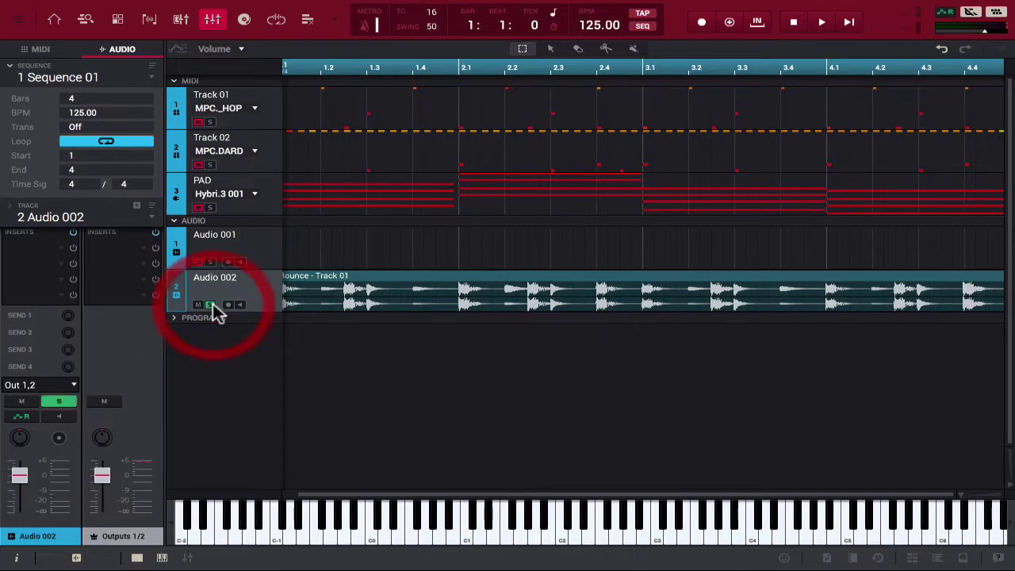
key(space)
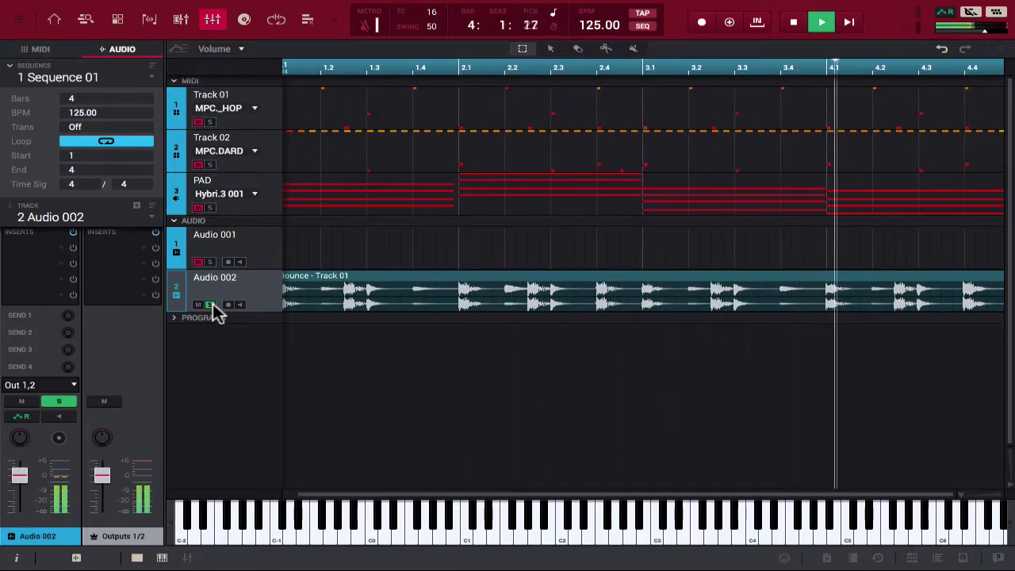
key(space)
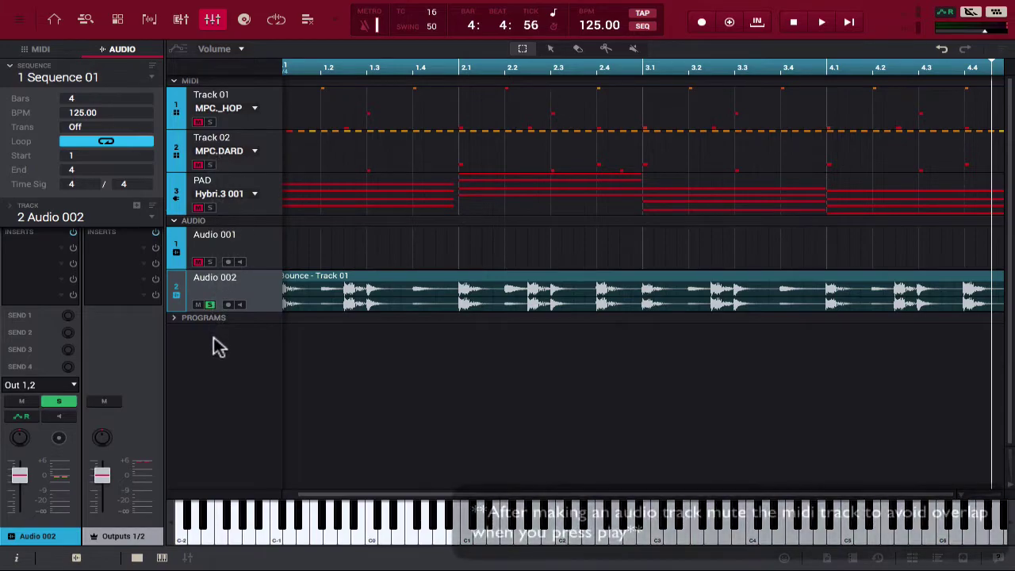
click(213, 304)
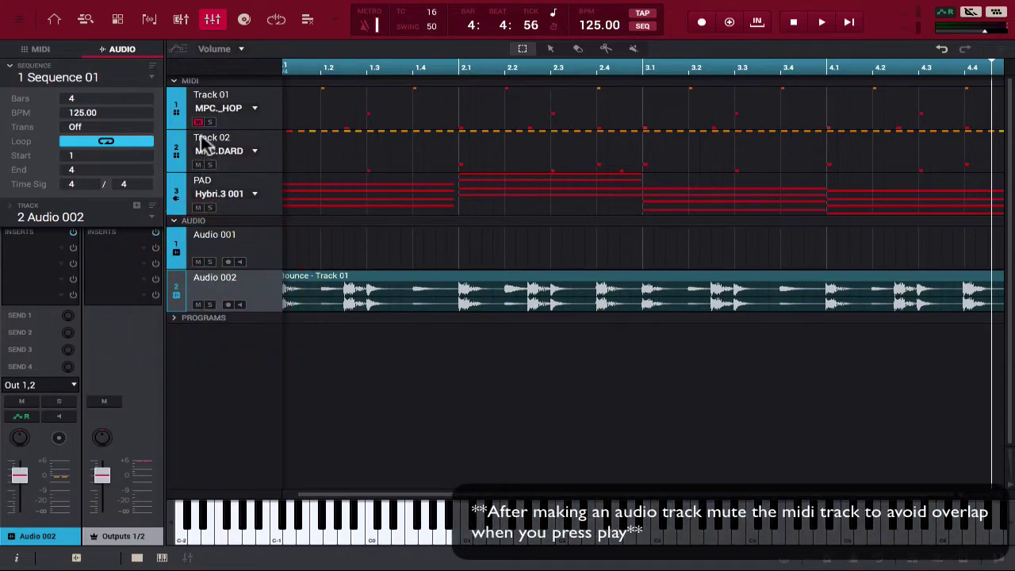
key(space)
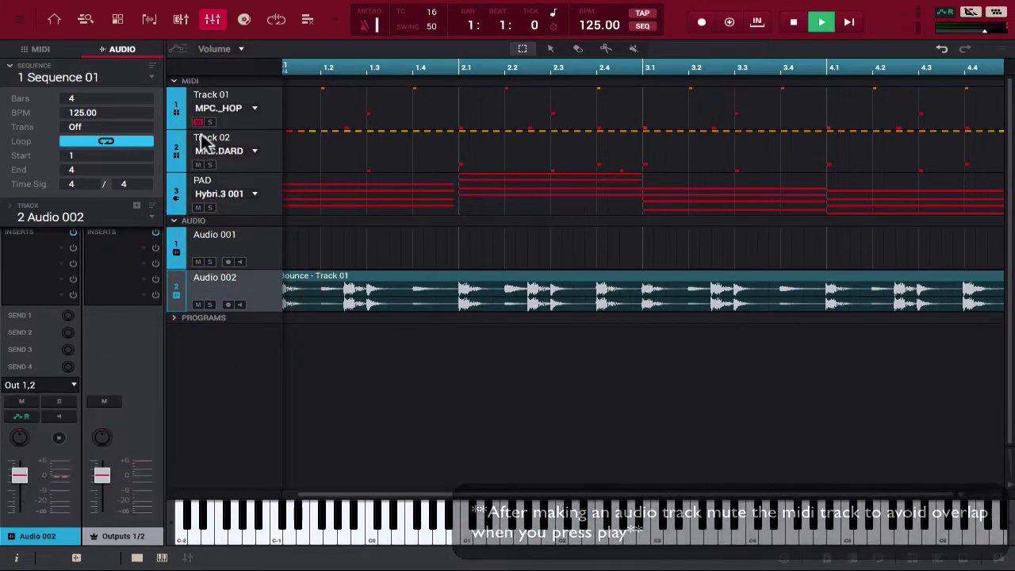
click(198, 306)
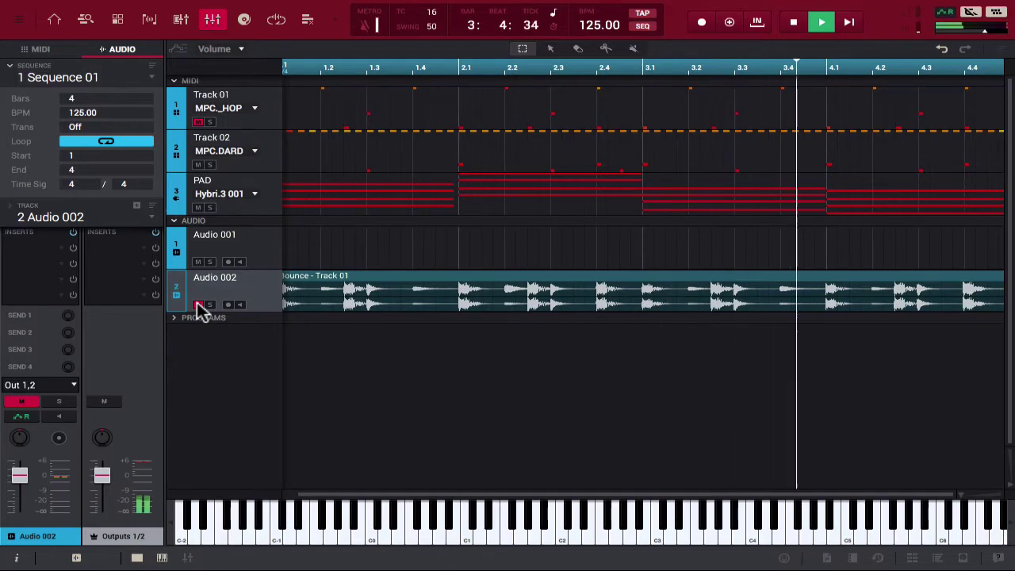
click(199, 307)
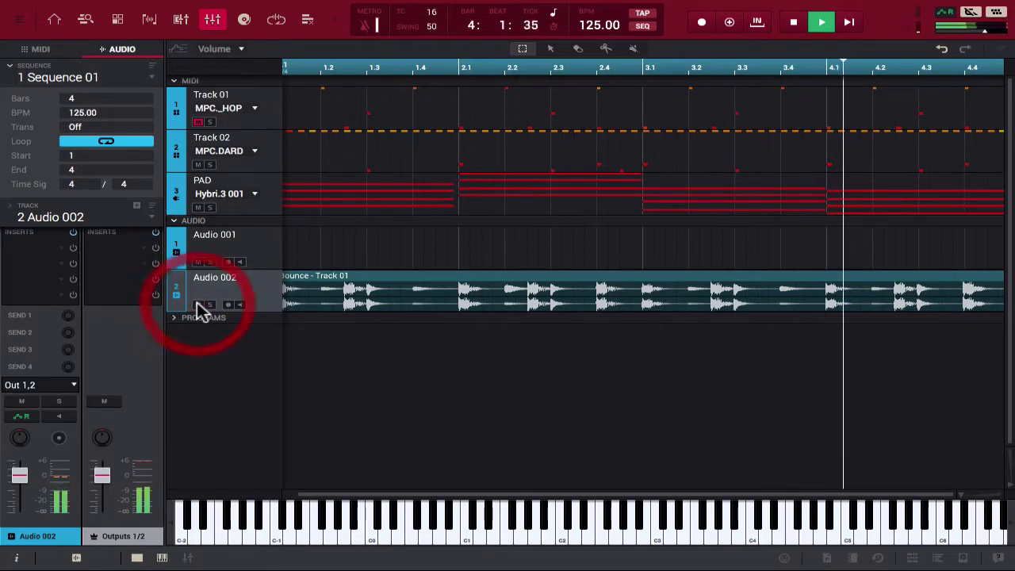
key(space)
Mute the original Track 01 and open the Audio 002 bounce waveform in the editor
click(211, 123)
key(space)
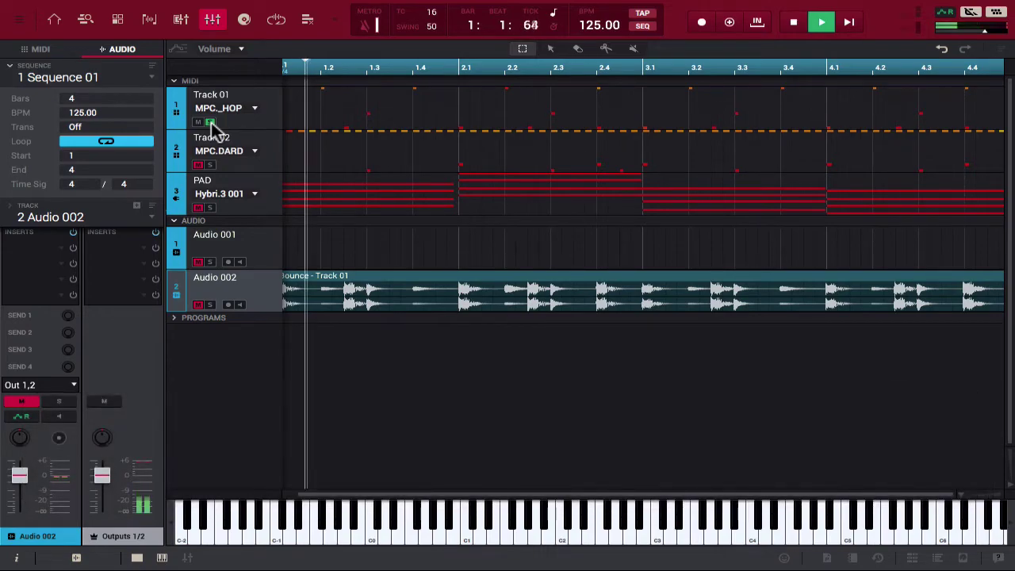
key(space)
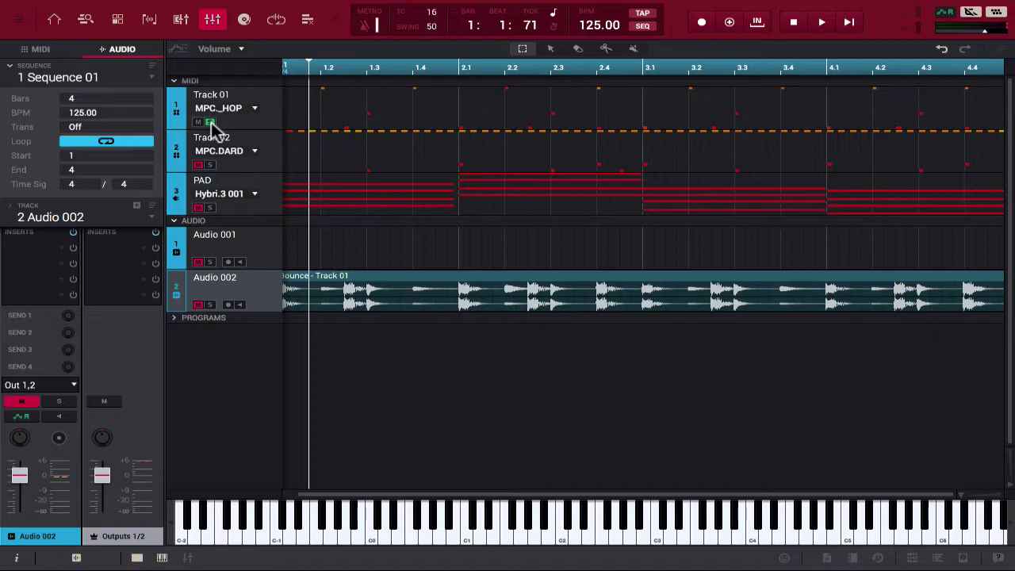
click(210, 122)
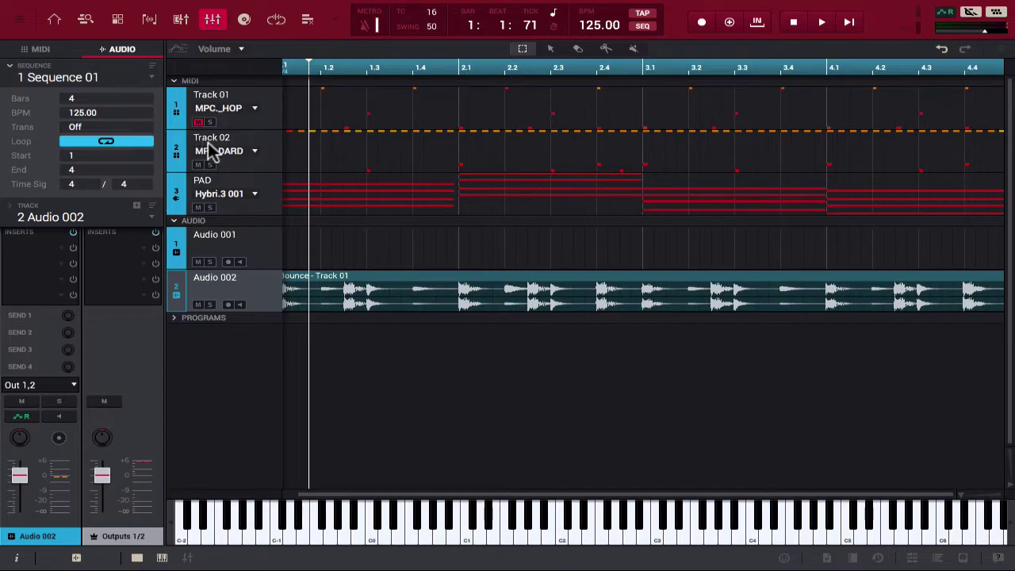
click(56, 27)
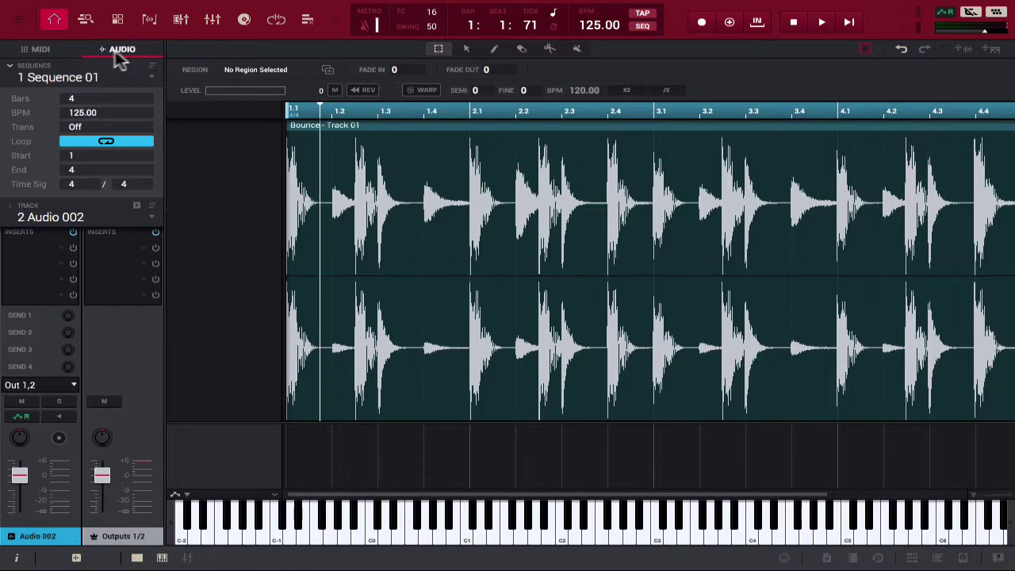
Select the 3 PAD track in the MIDI editor
click(36, 52)
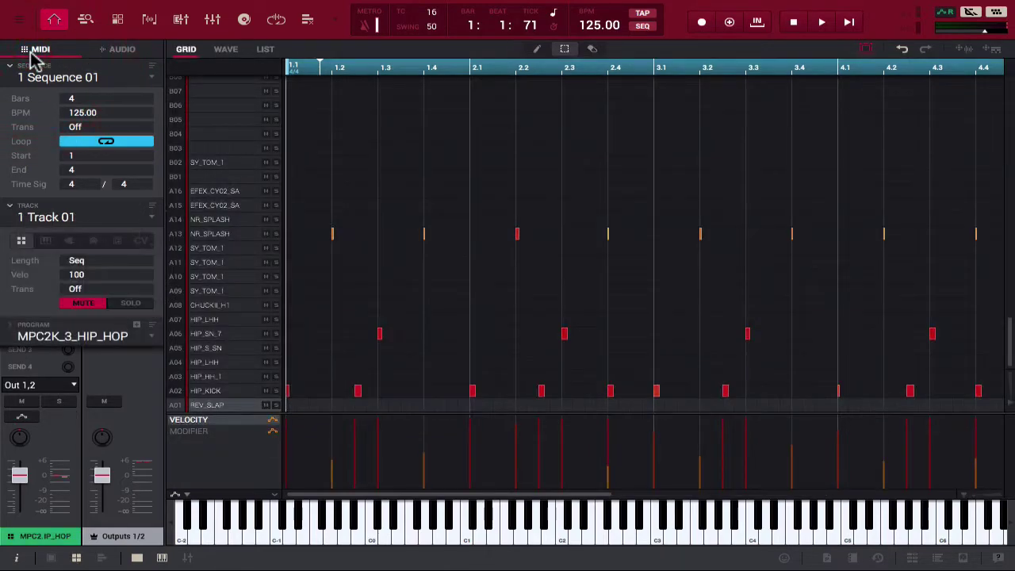
click(153, 215)
click(108, 261)
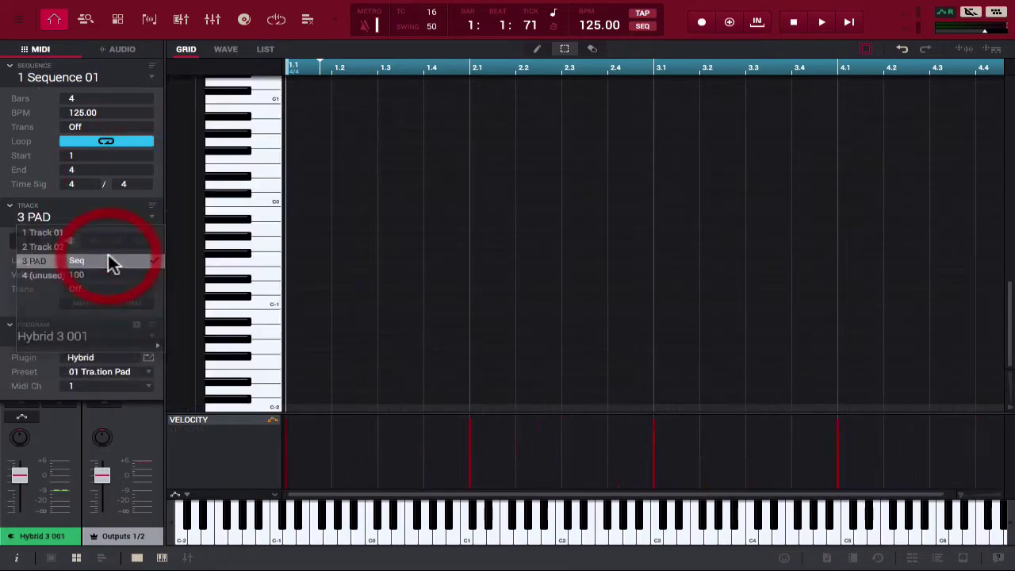
Audition the pad part and bounce it to a new audio track, Audio 003
key(space)
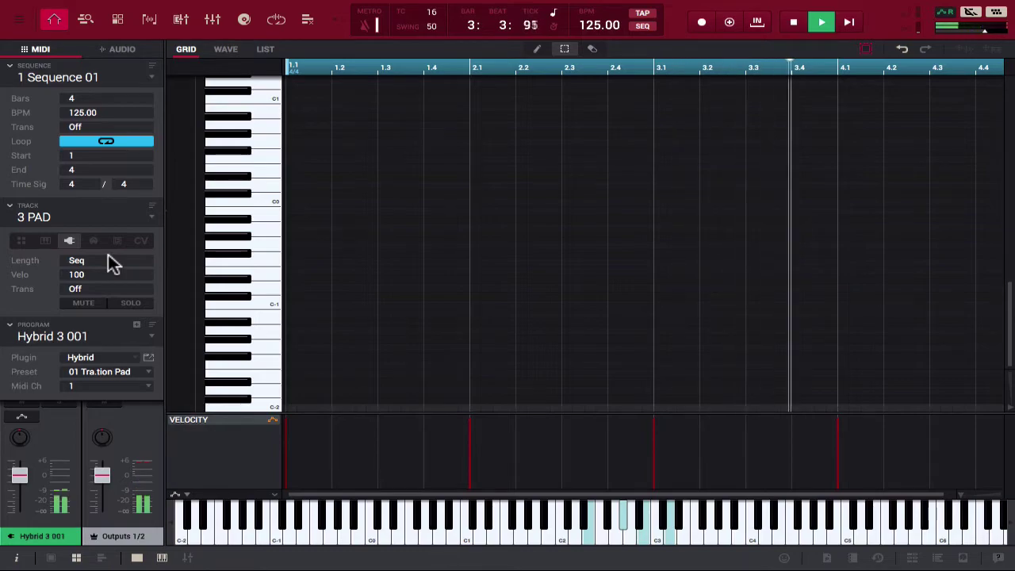
key(space)
click(127, 8)
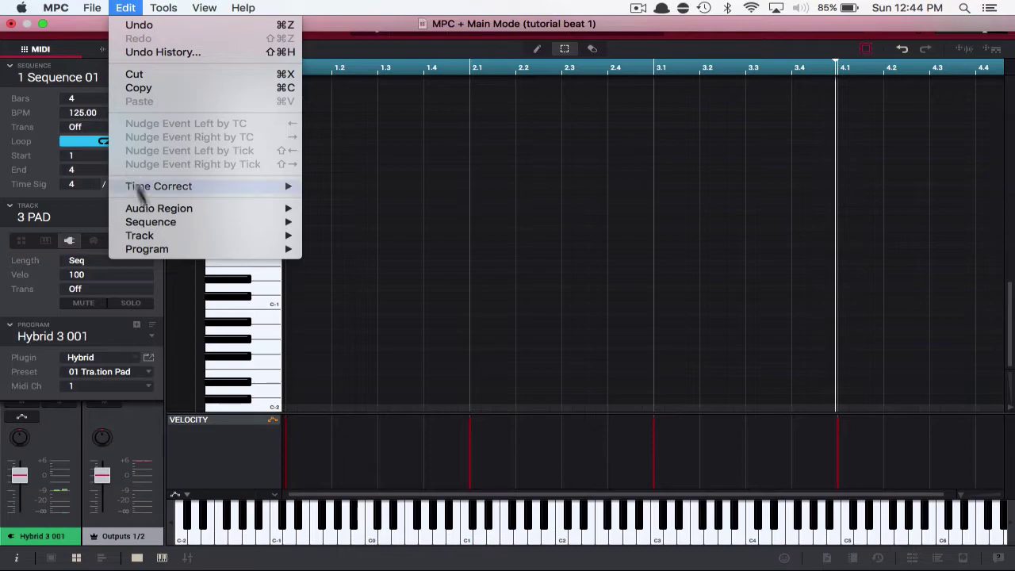
mouse_move(140, 236)
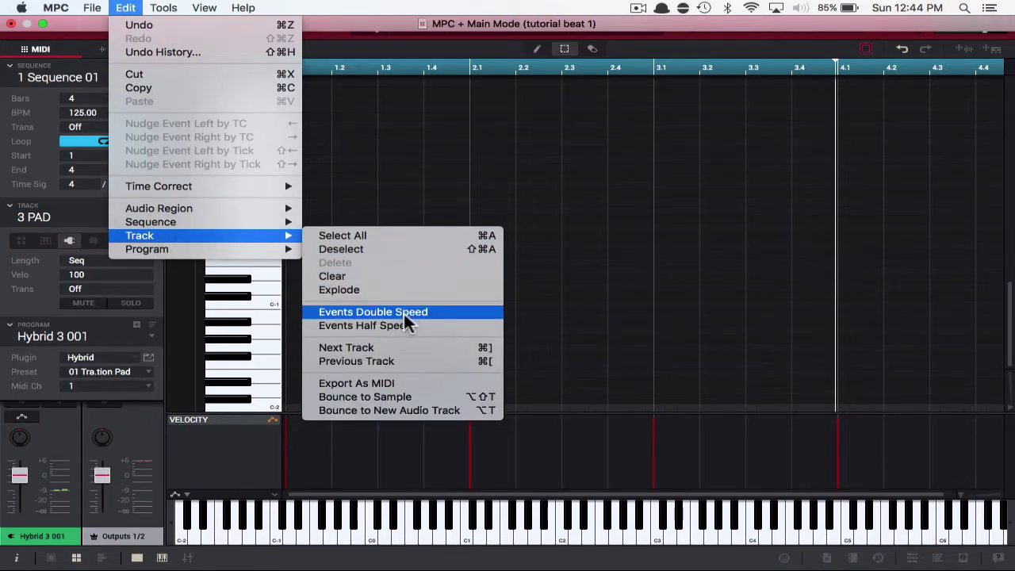
click(425, 410)
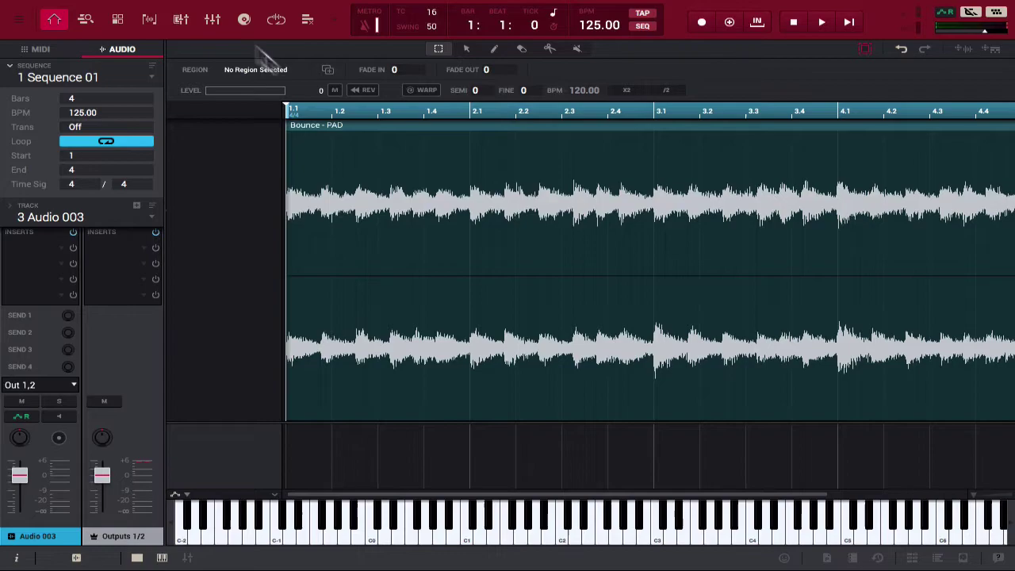
click(217, 26)
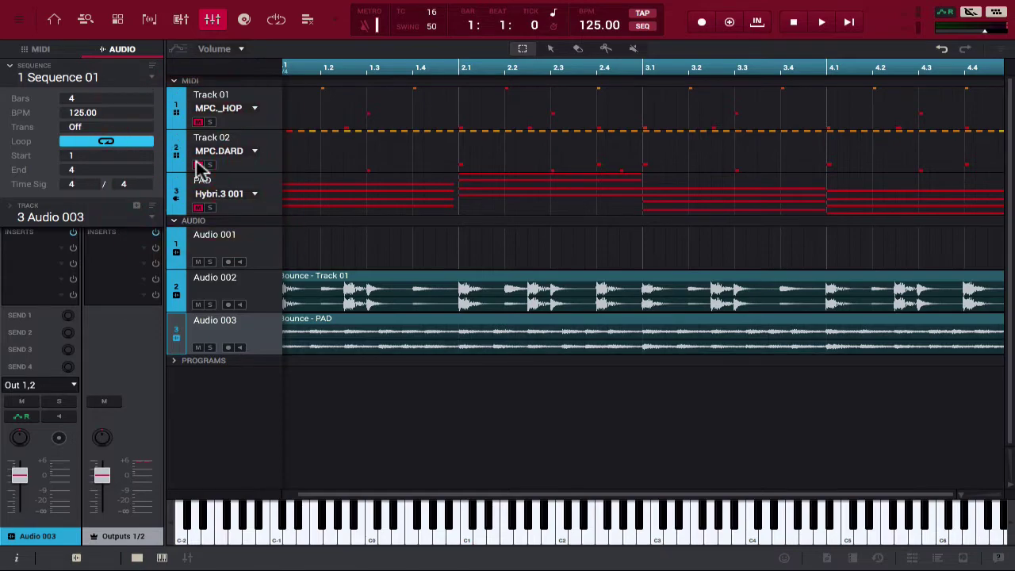
key(space)
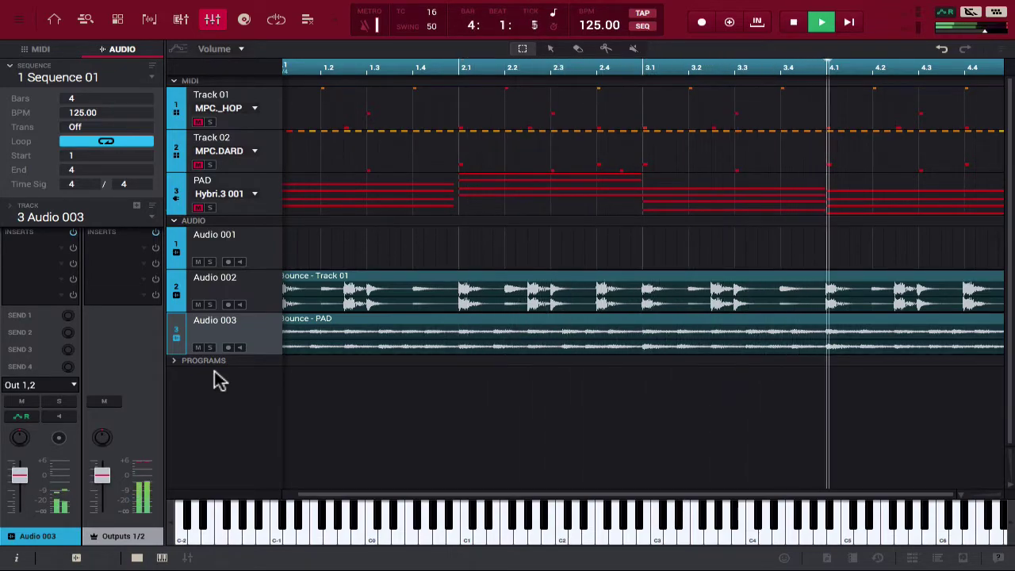
key(space)
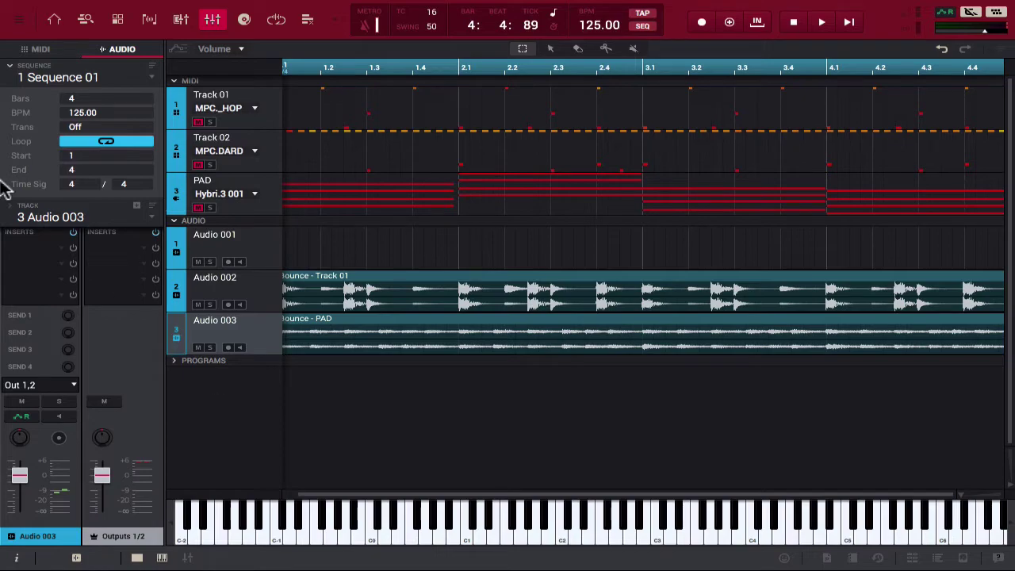
From the MIDI editor, bounce all of Sequence 01 via Edit > Sequence > Bounce to New Audio Track
click(57, 15)
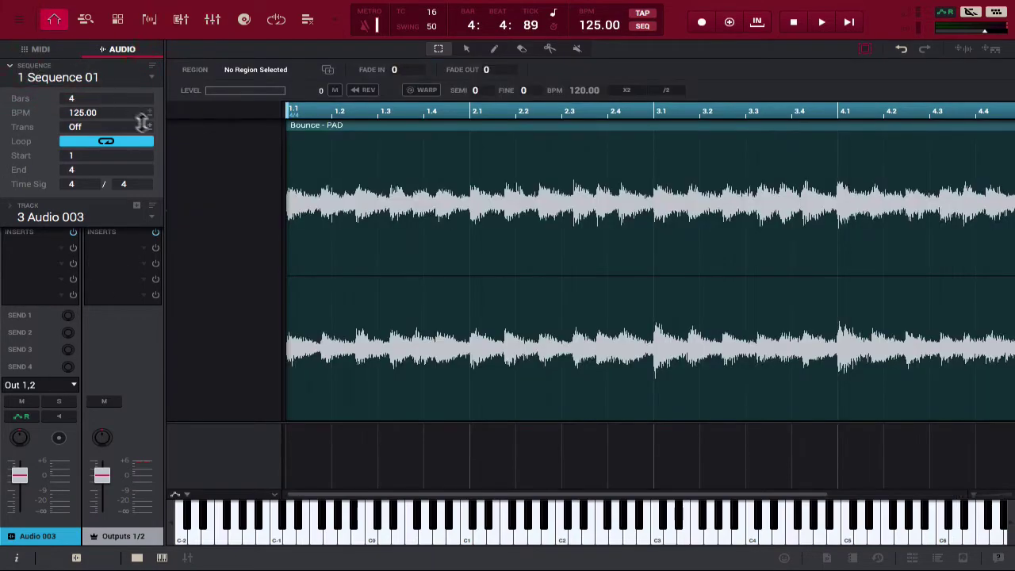
click(47, 48)
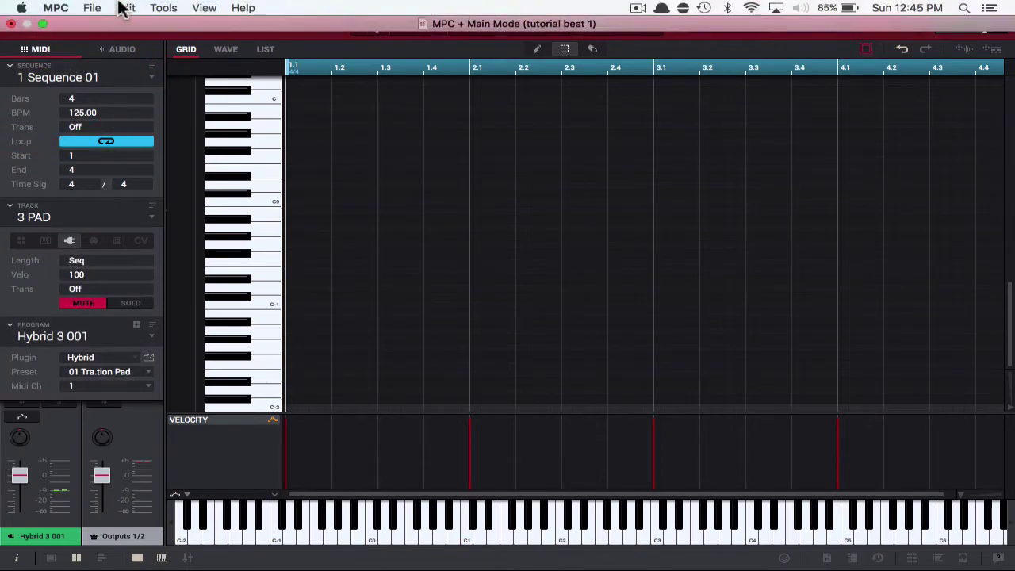
click(125, 7)
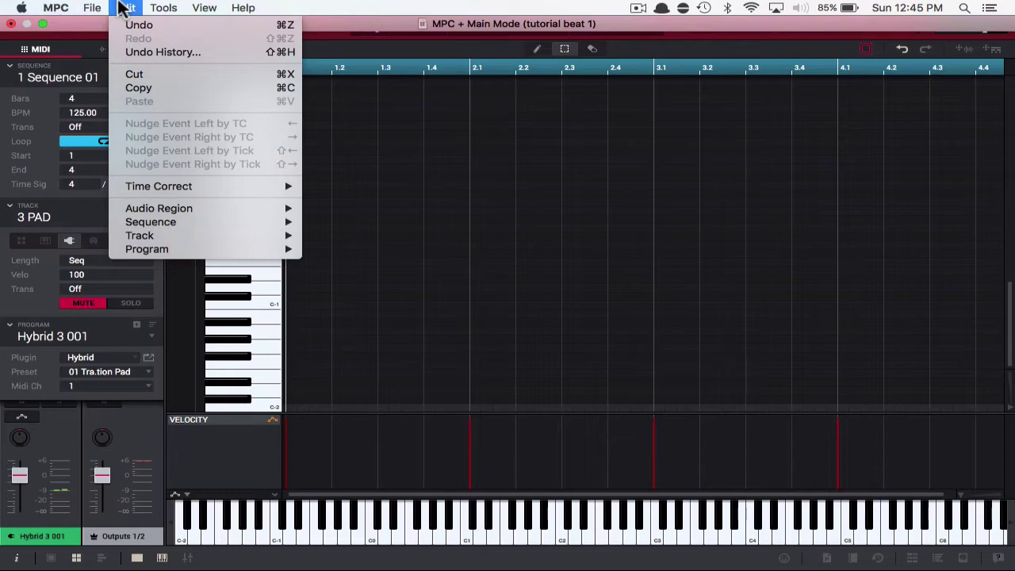
mouse_move(151, 222)
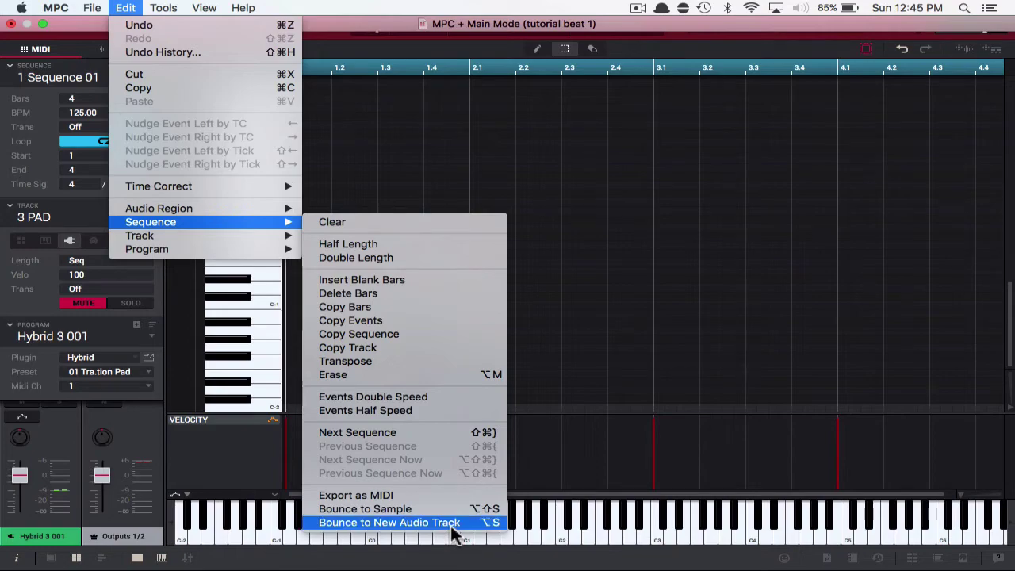
click(453, 526)
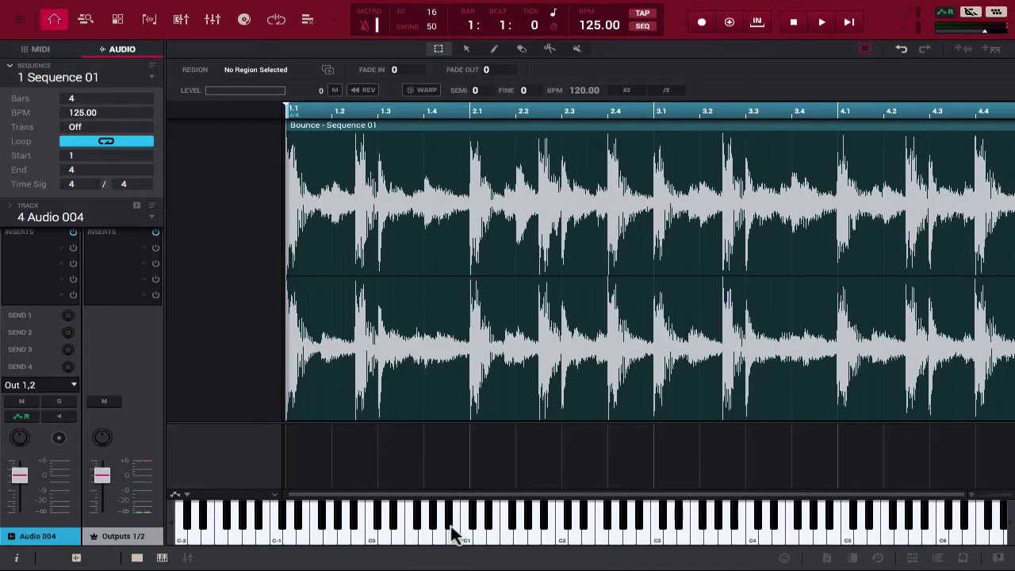
In track view, mute Audio 003 and Audio 002, then play and stop the Audio 004 bounce
click(213, 19)
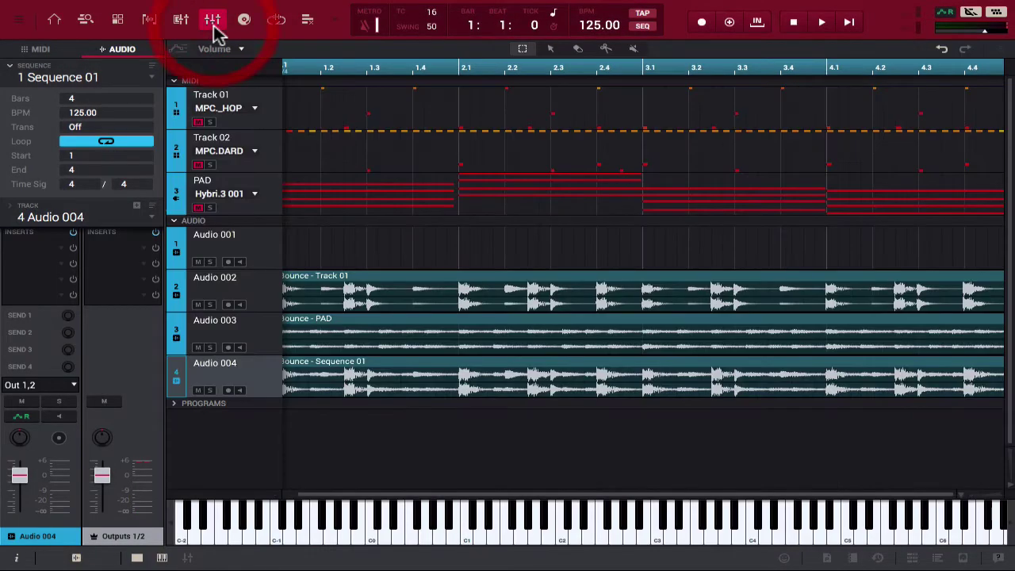
click(190, 350)
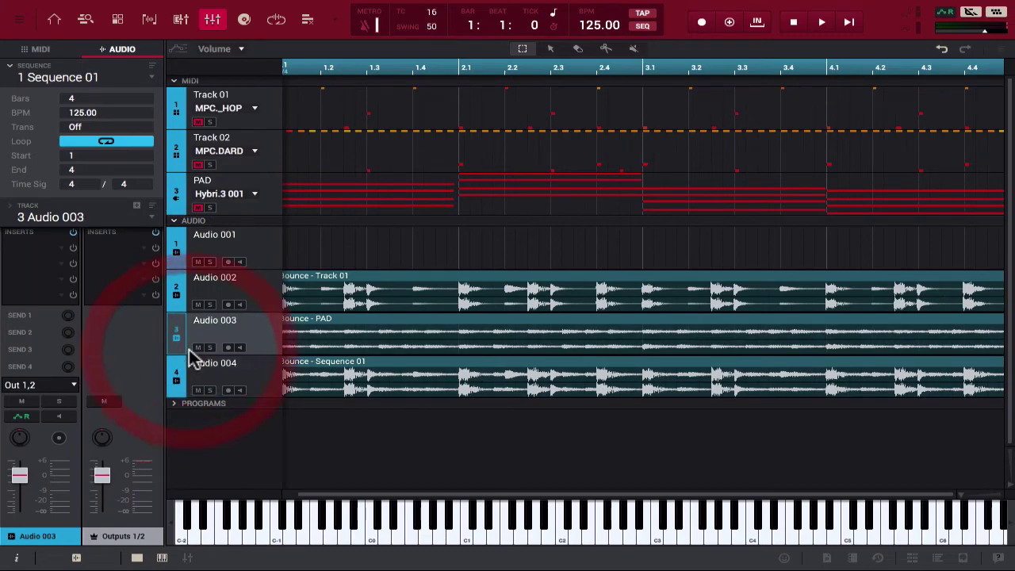
click(198, 349)
click(199, 306)
key(space)
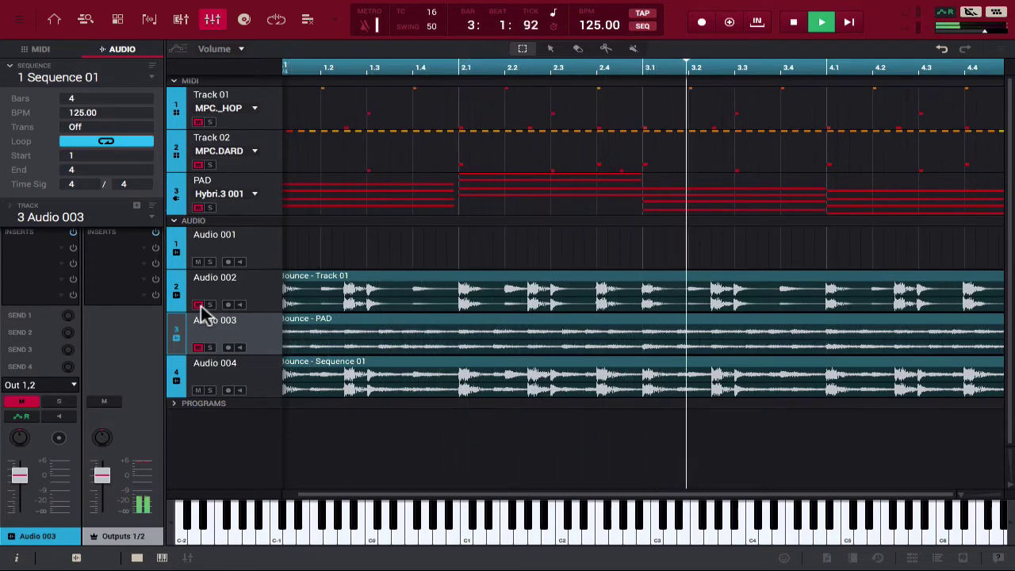
key(space)
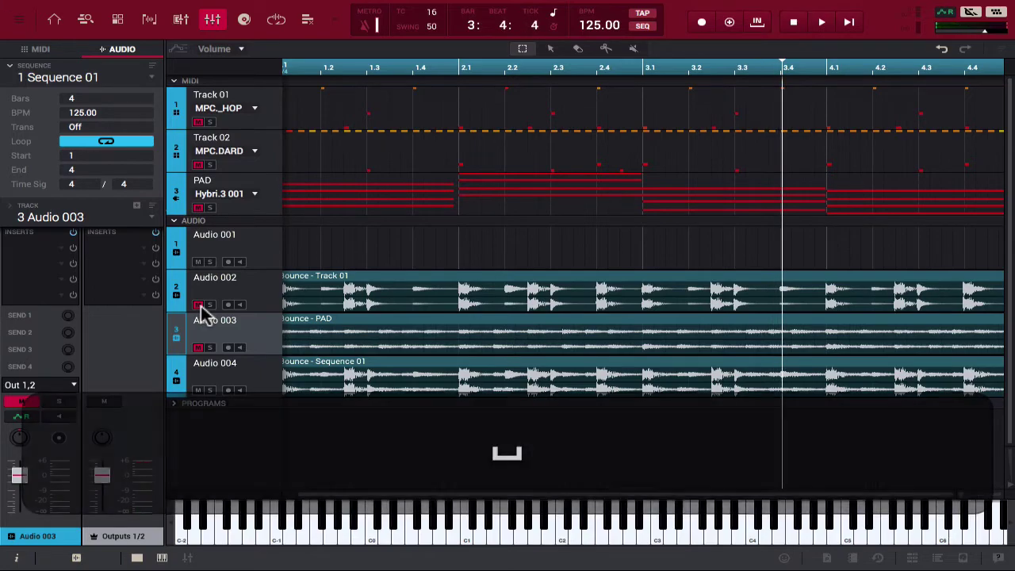